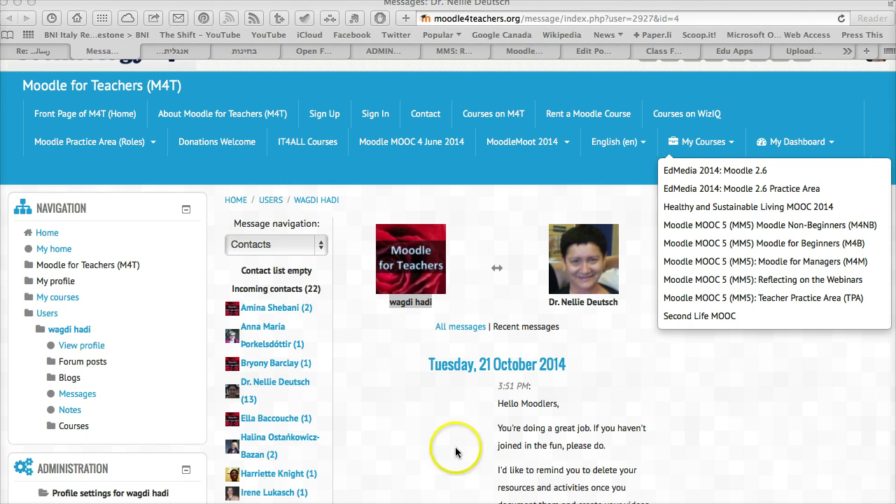
# Open the Moodle MOOC 5 (MM5): Teacher Practice Area (TPA) course and turn editing on
pyautogui.click(764, 299)
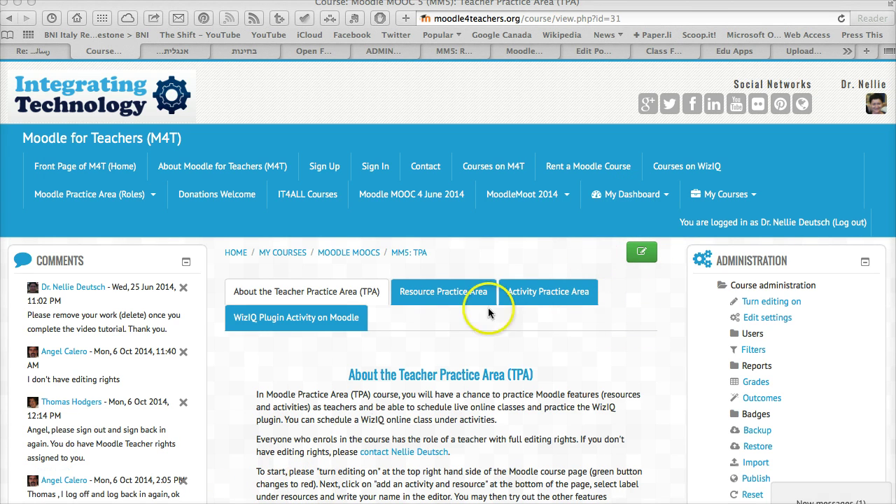
pyautogui.click(644, 254)
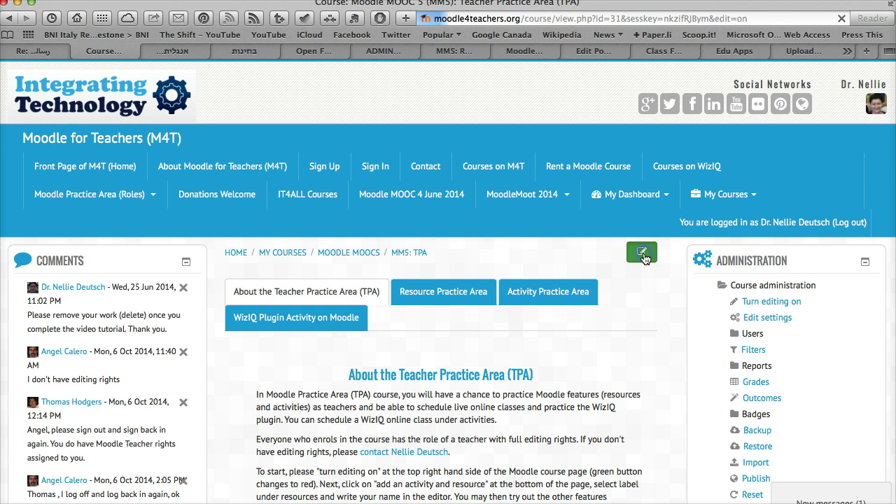
pyautogui.click(644, 253)
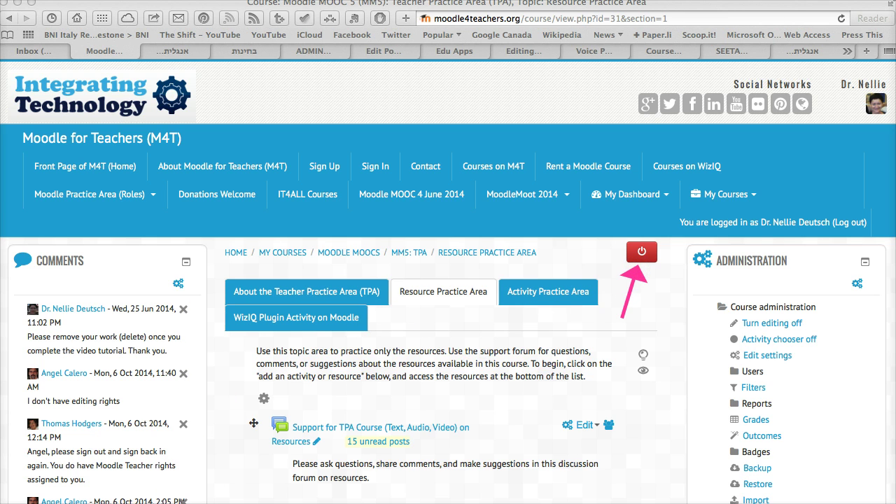
# Look through the Resource Practice Area and display the edit options of the first participant's name label
pyautogui.scroll(-3, 355, 378)
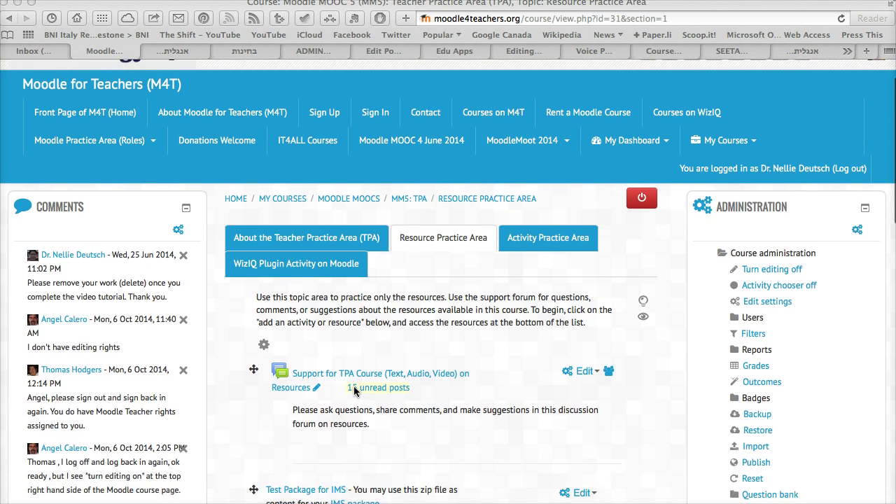
pyautogui.scroll(-5, 364, 360)
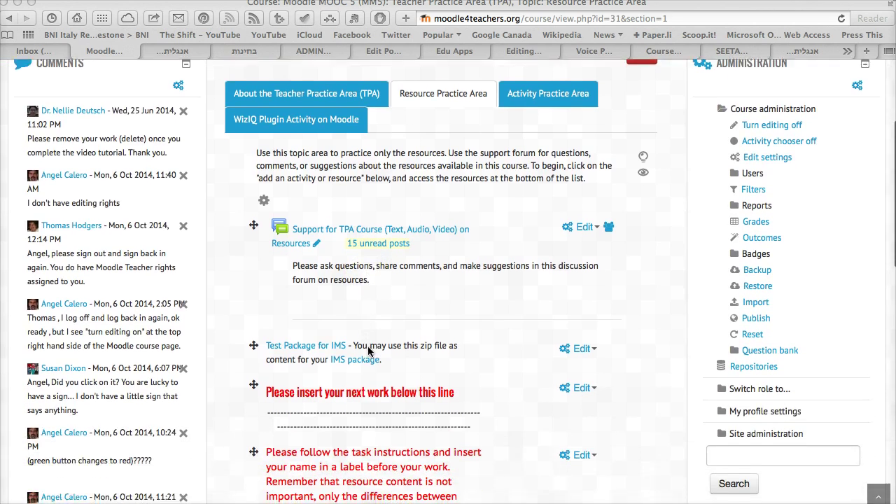
pyautogui.scroll(-8, 369, 351)
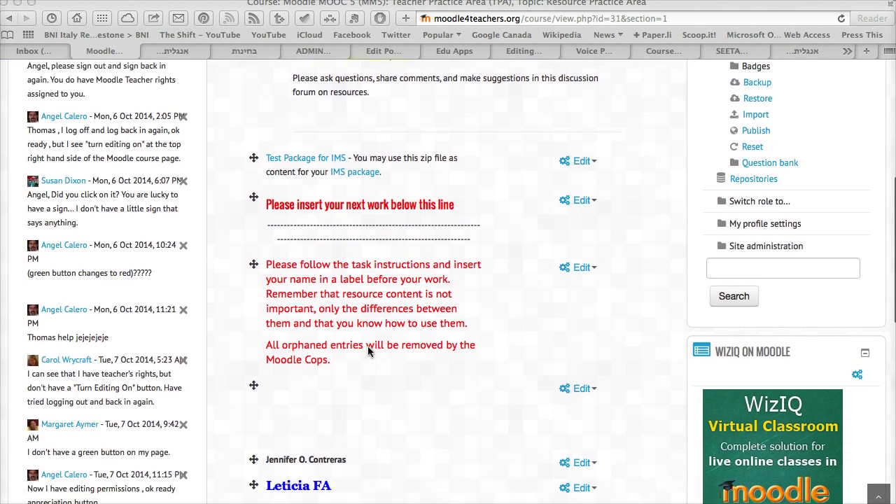
pyautogui.scroll(-5, 369, 350)
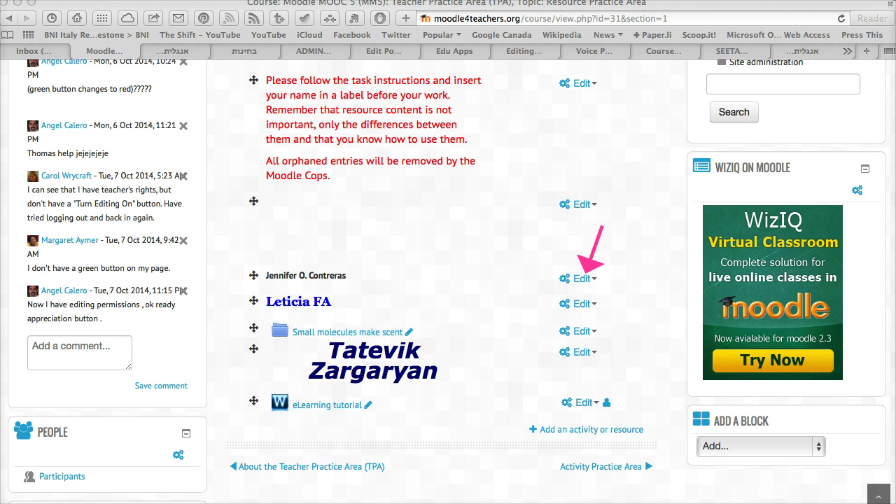
pyautogui.click(593, 281)
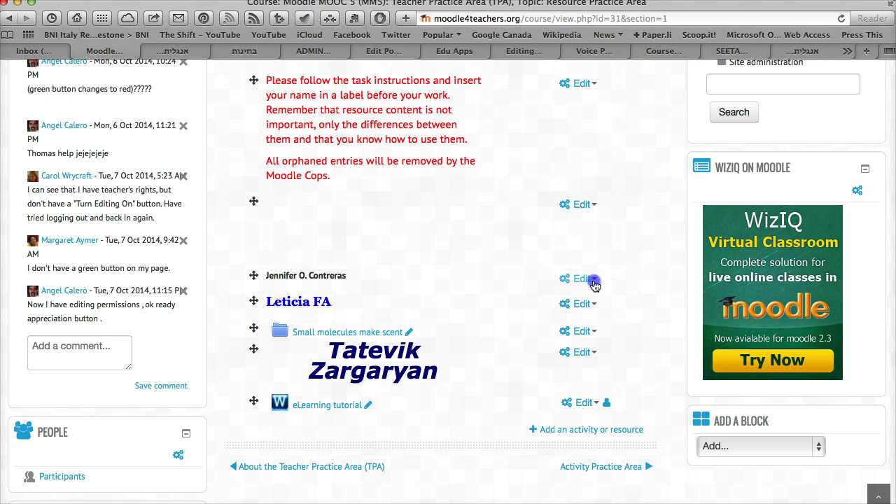
pyautogui.click(593, 281)
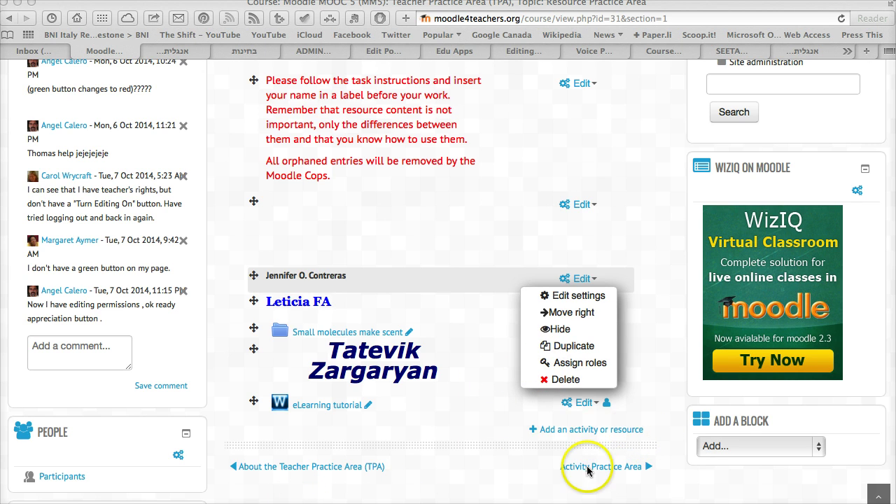
# Read the Assignment activity's help and add a new Forum activity to the Resource Practice Area
pyautogui.click(590, 428)
pyautogui.click(590, 429)
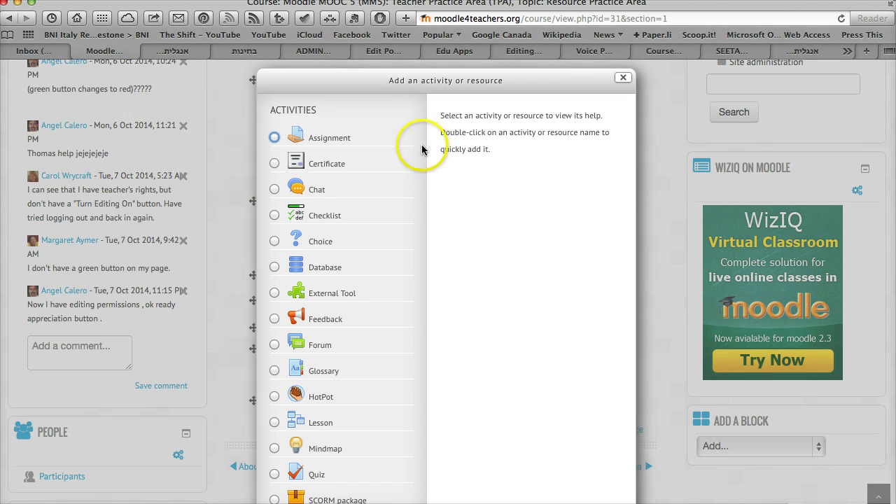
pyautogui.click(274, 137)
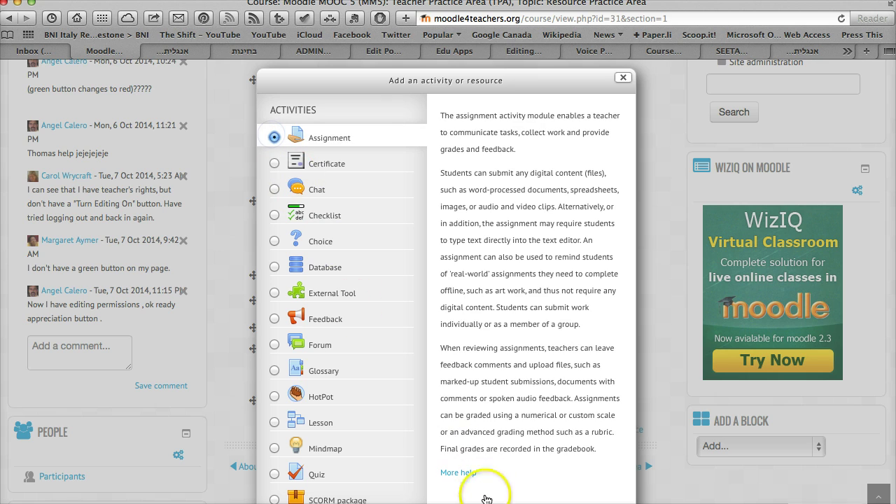
pyautogui.doubleClick(406, 340)
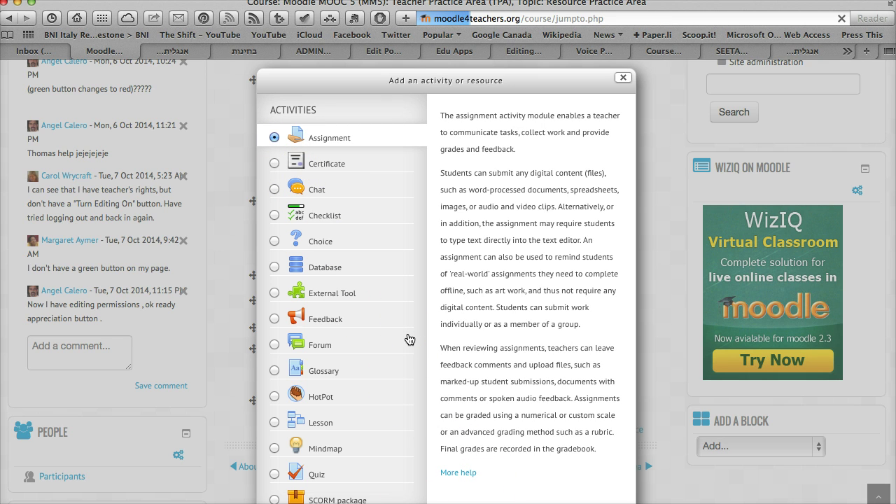
pyautogui.click(398, 502)
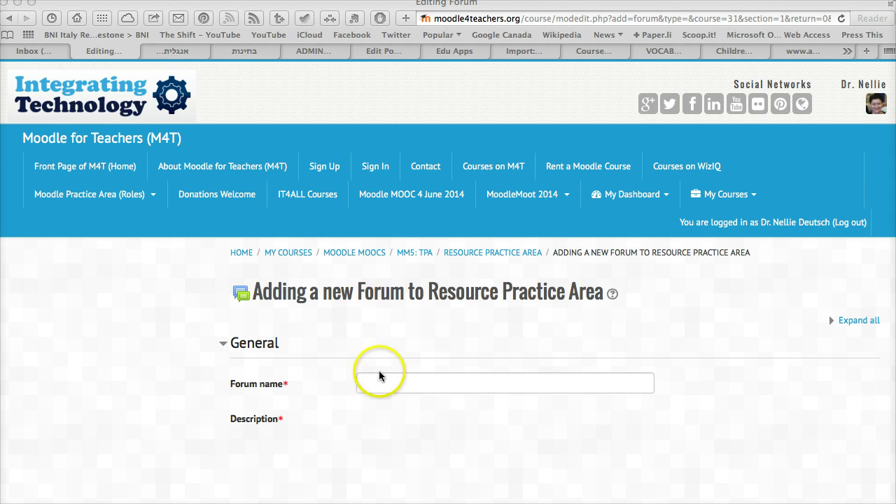
# Name the new forum "Delete" and enter "delete" as its description
pyautogui.click(380, 383)
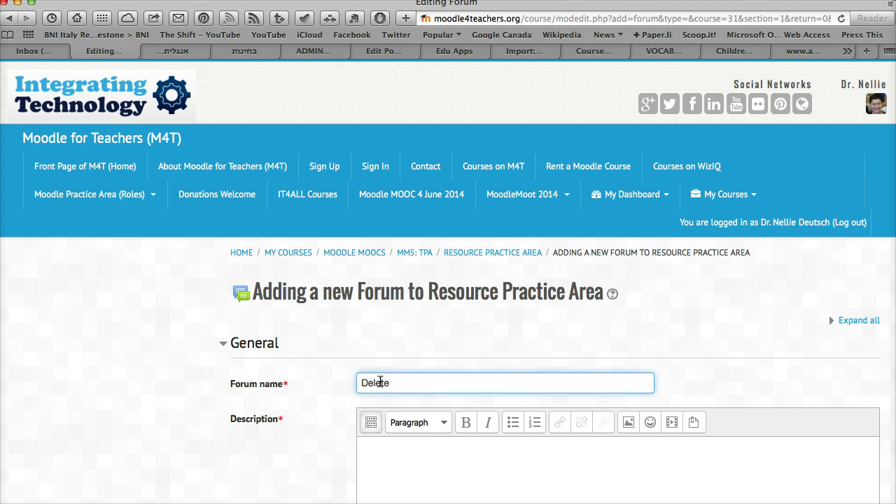
pyautogui.click(393, 468)
pyautogui.write('delete')
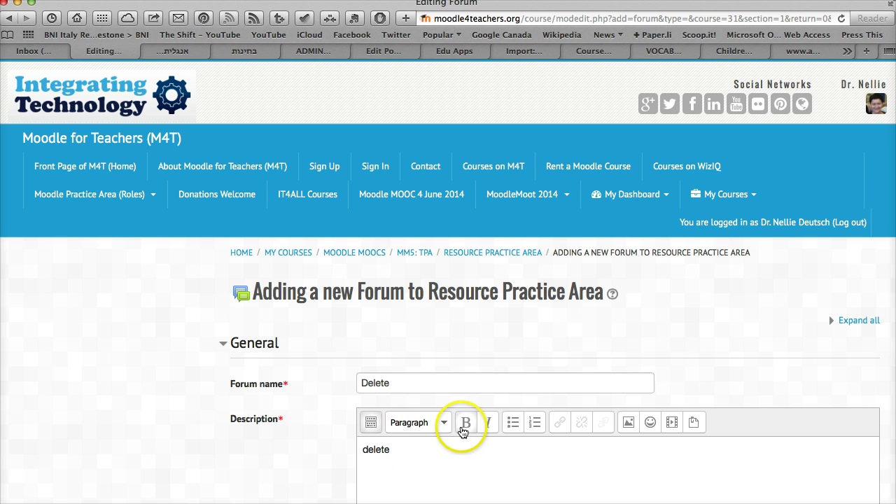
# Expand the forum's Restrict access and Common module settings sections, then save and display the forum
pyautogui.scroll(-5, 460, 430)
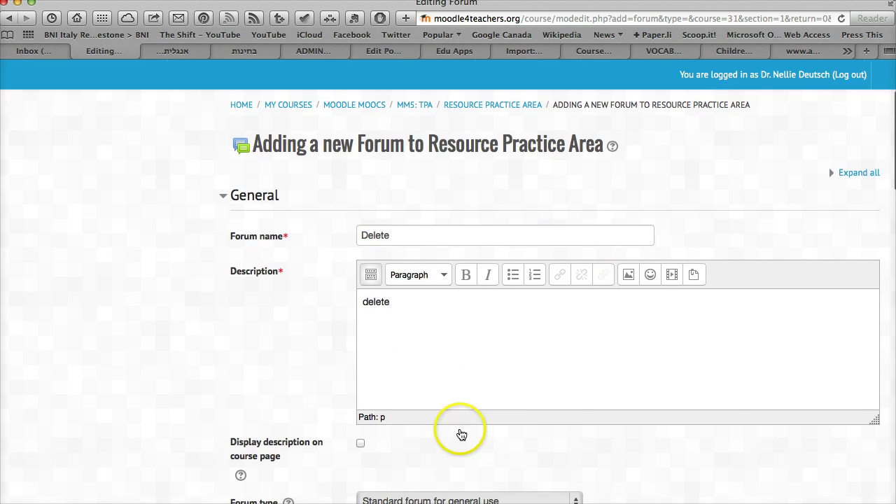
pyautogui.scroll(-5, 420, 395)
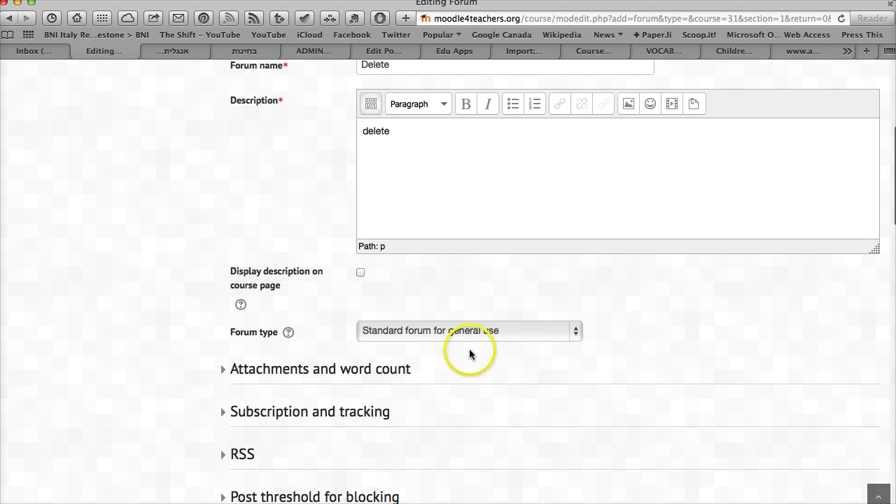
pyautogui.scroll(-8, 441, 344)
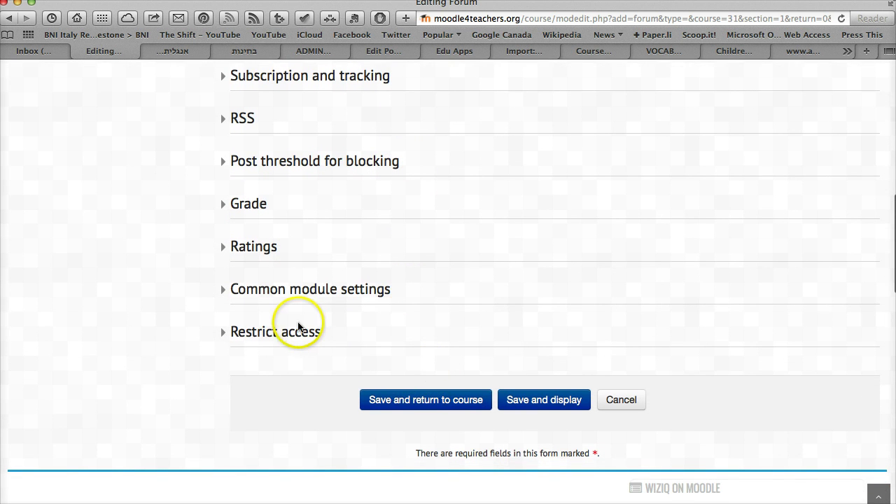
pyautogui.click(285, 333)
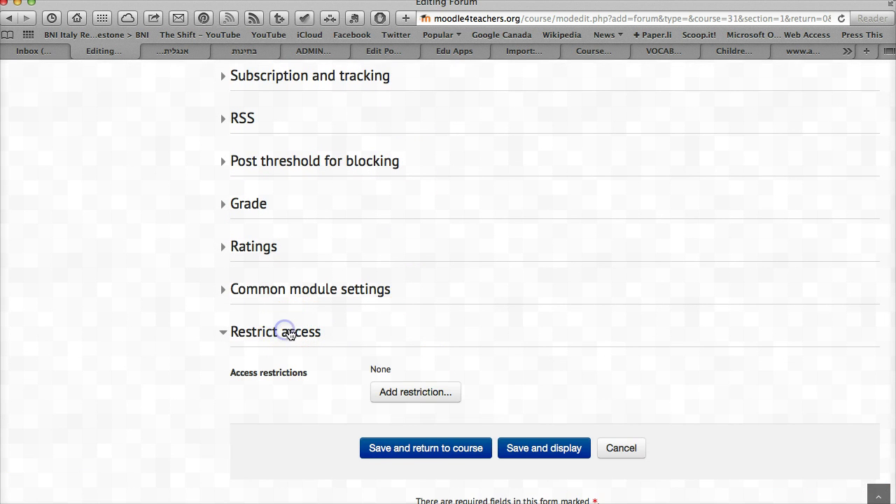
pyautogui.click(258, 289)
pyautogui.scroll(-5, 328, 210)
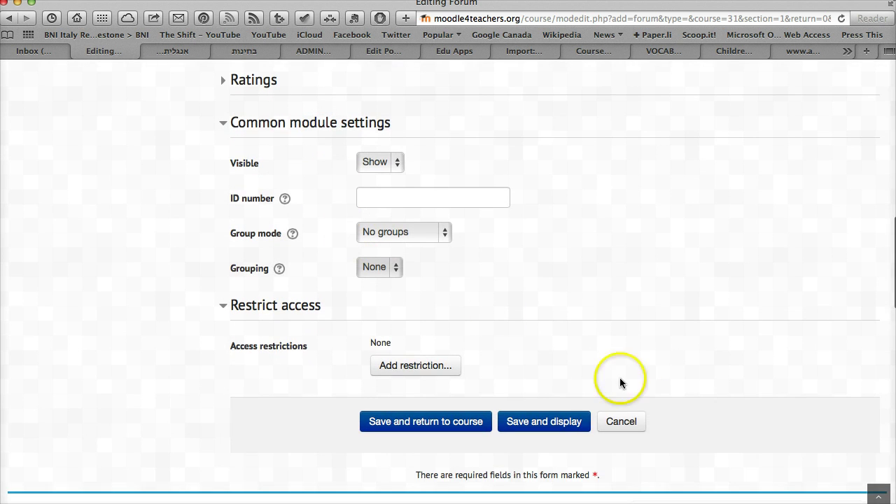
pyautogui.click(561, 423)
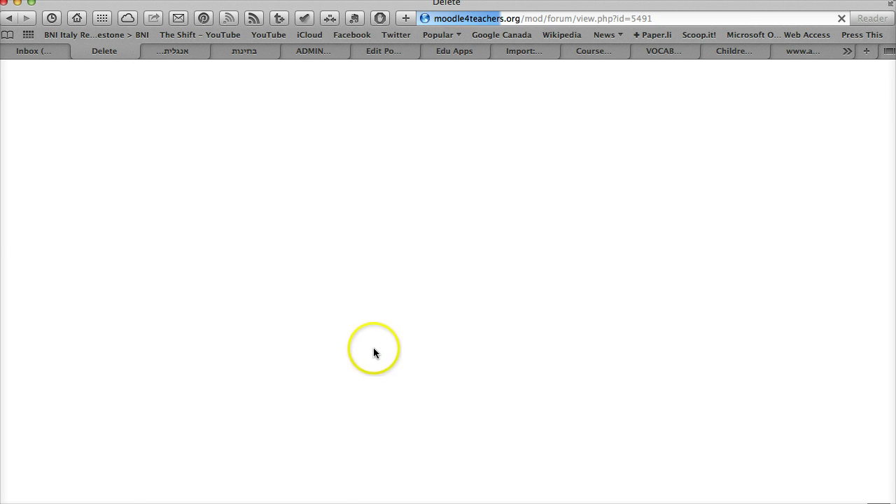
# Return from the Delete forum's page to the Resource Practice Area of the course
pyautogui.scroll(-2, 376, 347)
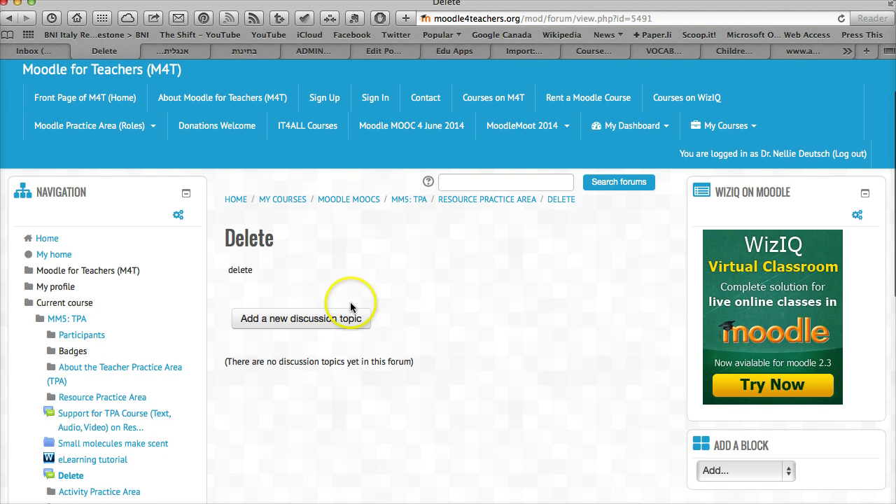
pyautogui.scroll(1, 333, 218)
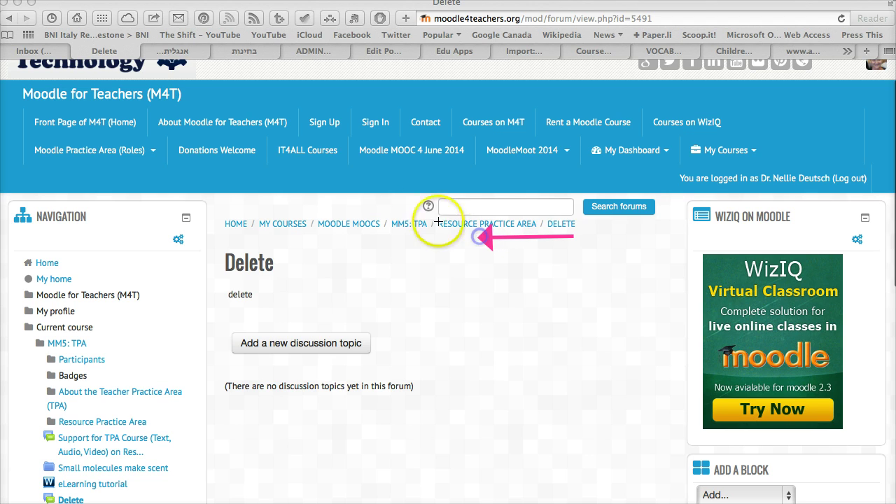
pyautogui.moveTo(389, 203); pyautogui.dragTo(389, 262)
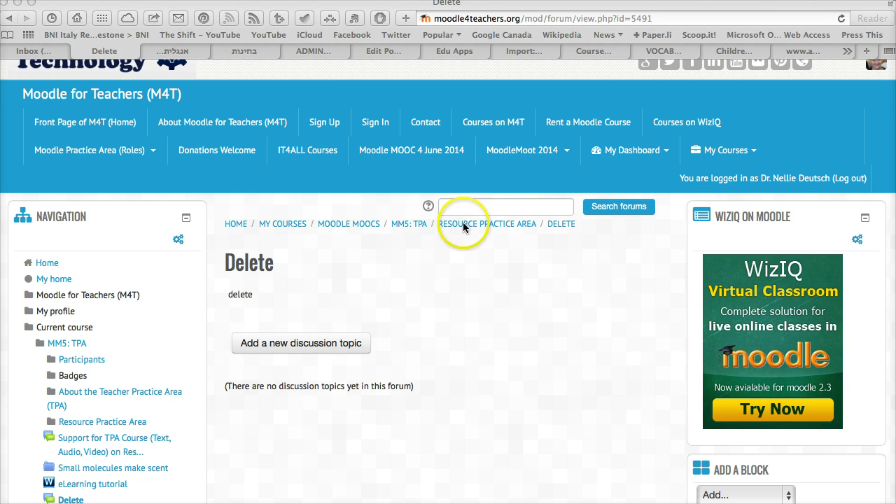
pyautogui.click(464, 225)
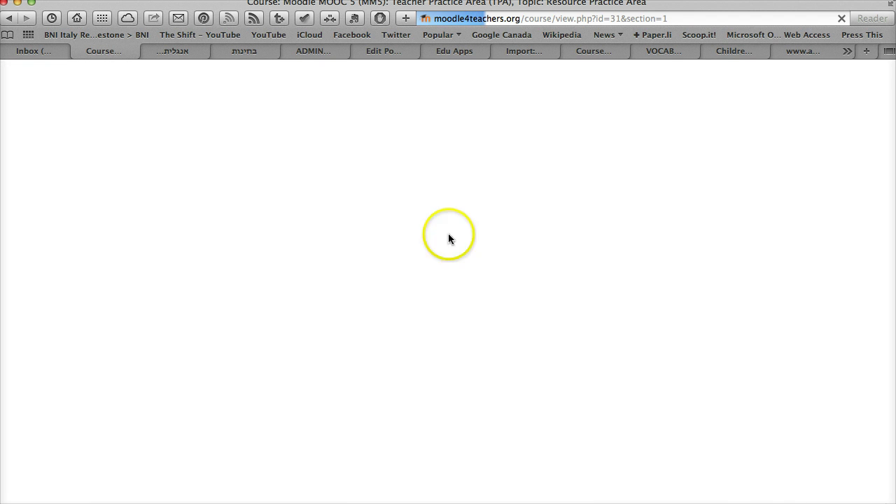
# Duplicate the Delete forum twice at the end of the Resource Practice Area
pyautogui.scroll(-5, 435, 248)
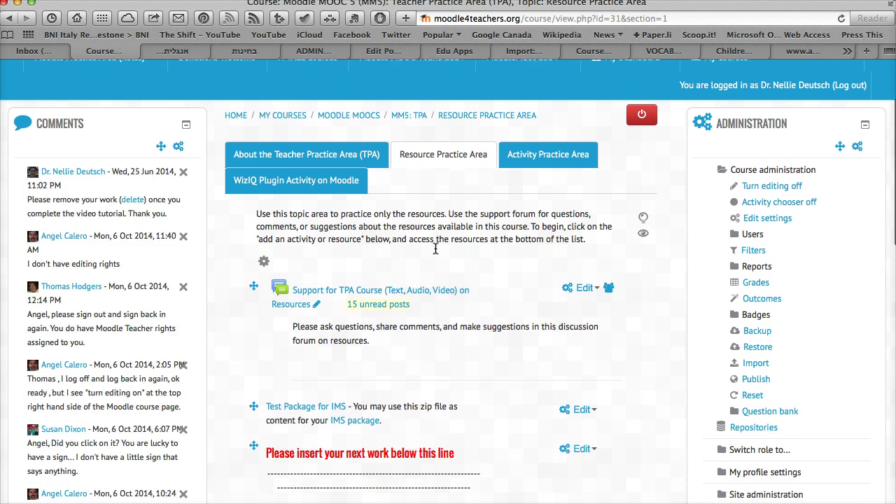
pyautogui.scroll(-2, 435, 248)
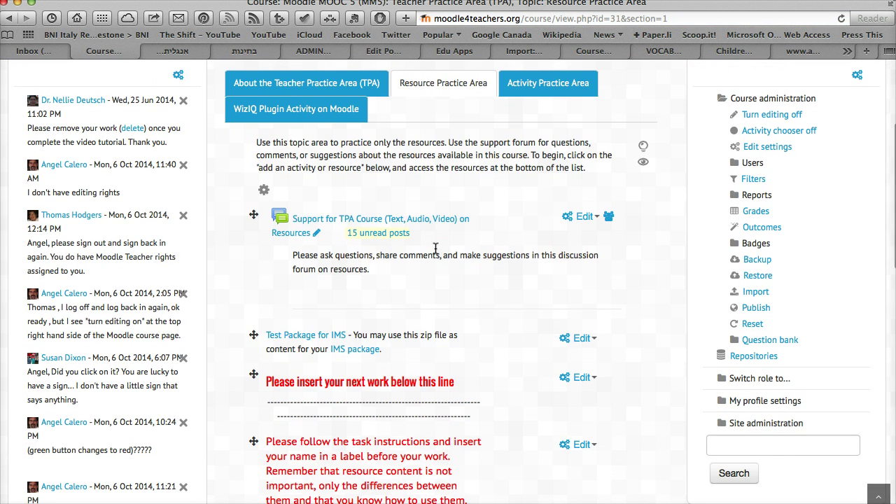
pyautogui.scroll(-8, 435, 249)
pyautogui.scroll(-5, 435, 248)
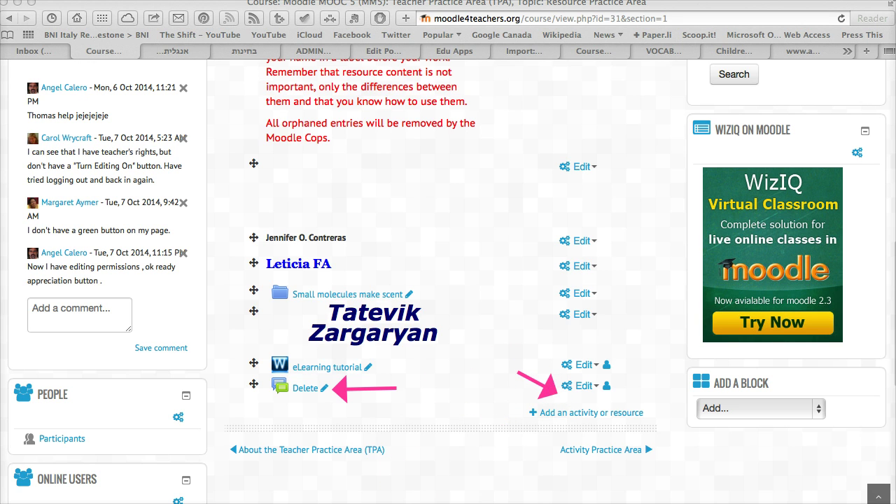
pyautogui.click(595, 387)
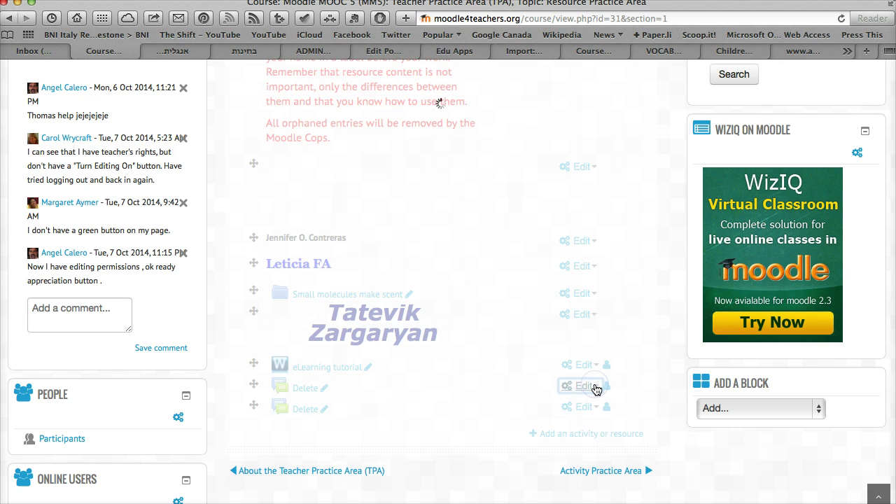
pyautogui.click(595, 389)
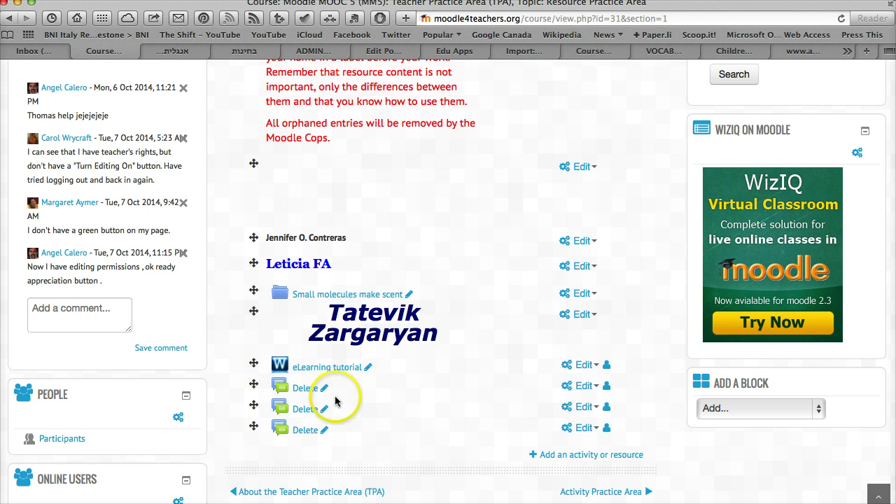
pyautogui.click(571, 390)
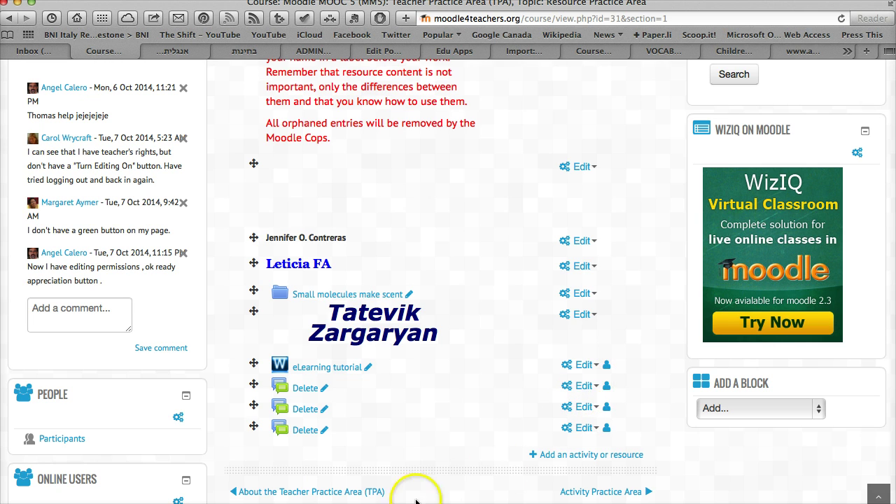
# Delete the first Delete forum below the eLearning tutorial and confirm the deletion
pyautogui.click(593, 389)
pyautogui.click(594, 390)
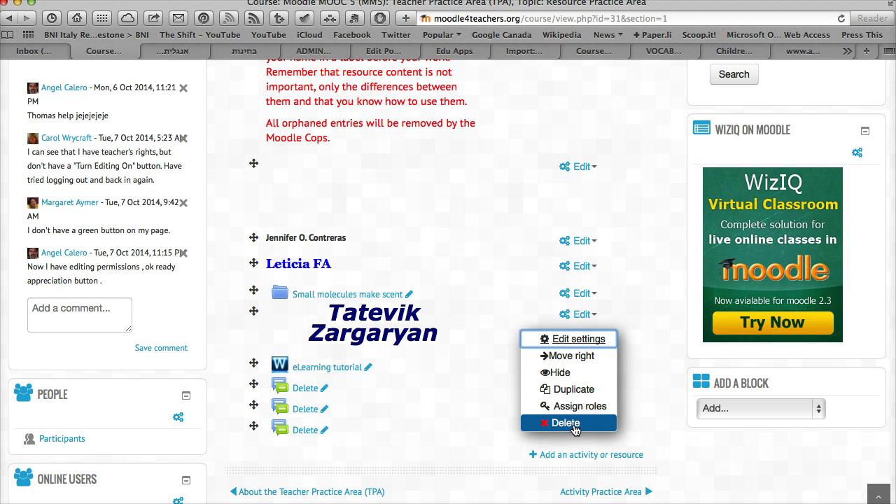
pyautogui.click(573, 425)
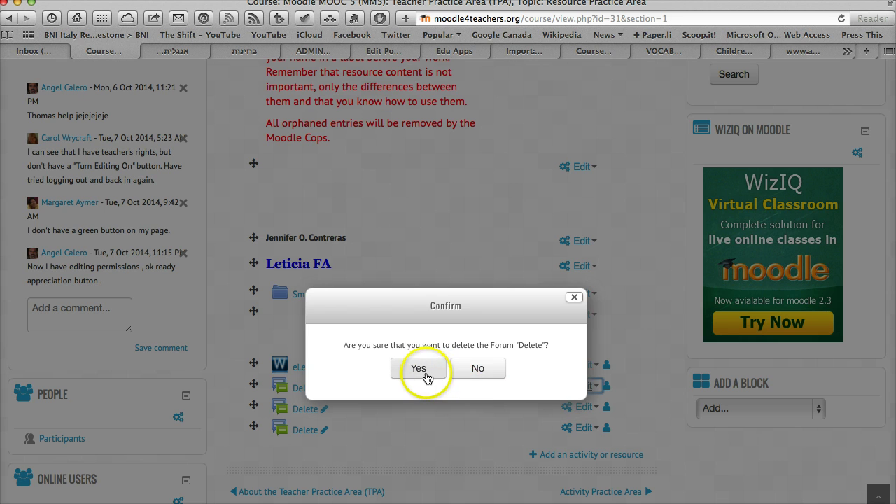
pyautogui.click(419, 368)
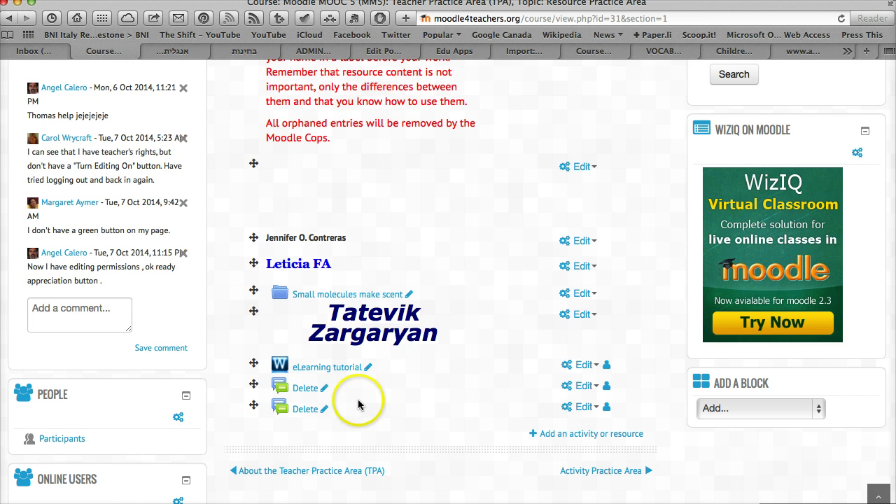
# Delete the two remaining Delete forums below the eLearning tutorial, confirming each deletion
pyautogui.click(584, 386)
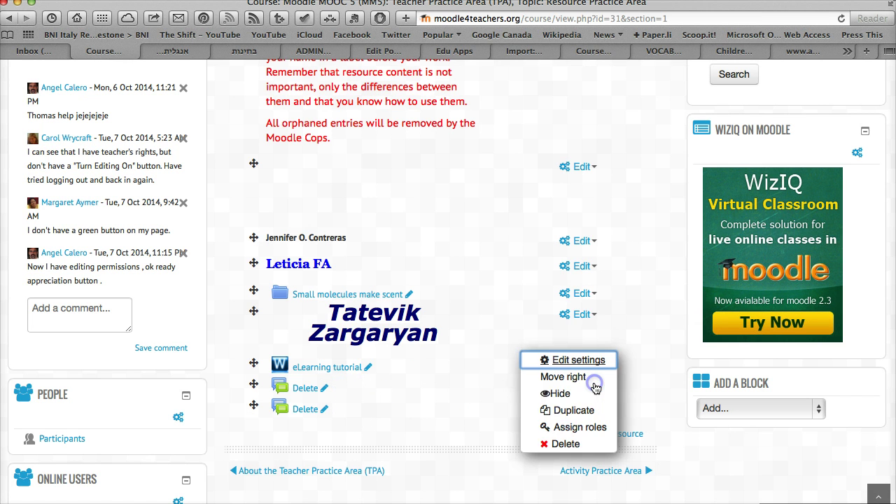
pyautogui.click(561, 444)
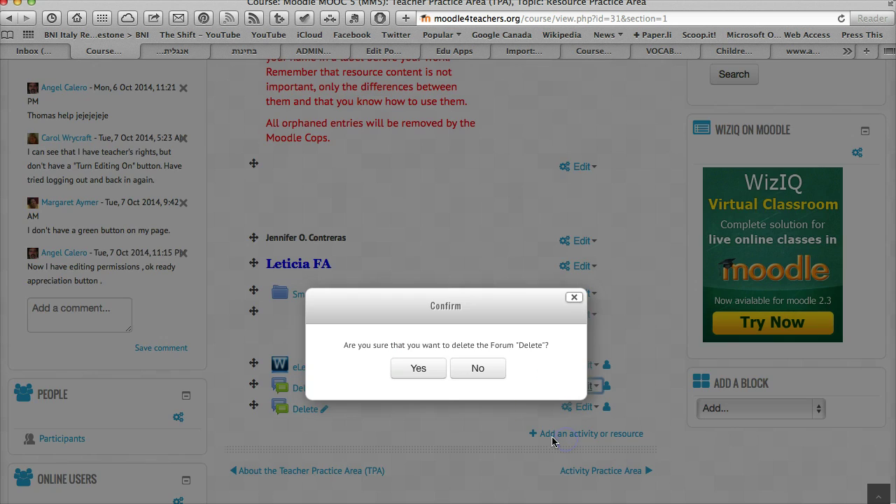
pyautogui.click(417, 368)
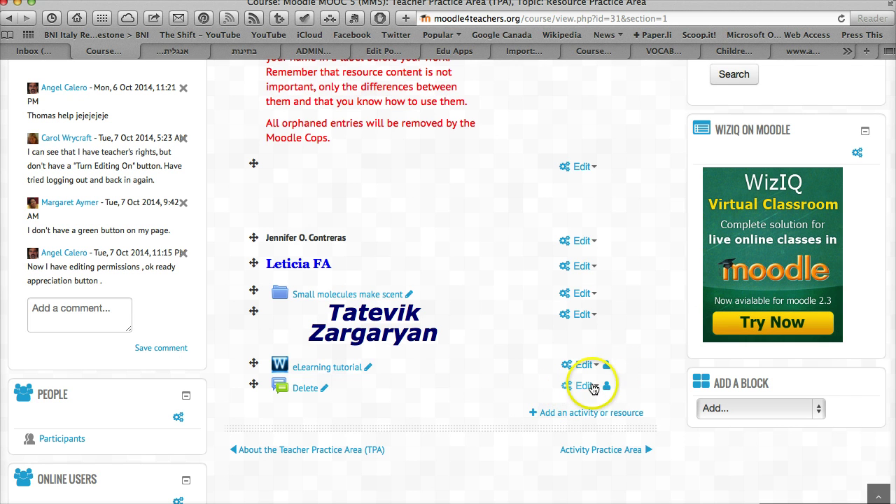
pyautogui.click(587, 386)
pyautogui.click(560, 422)
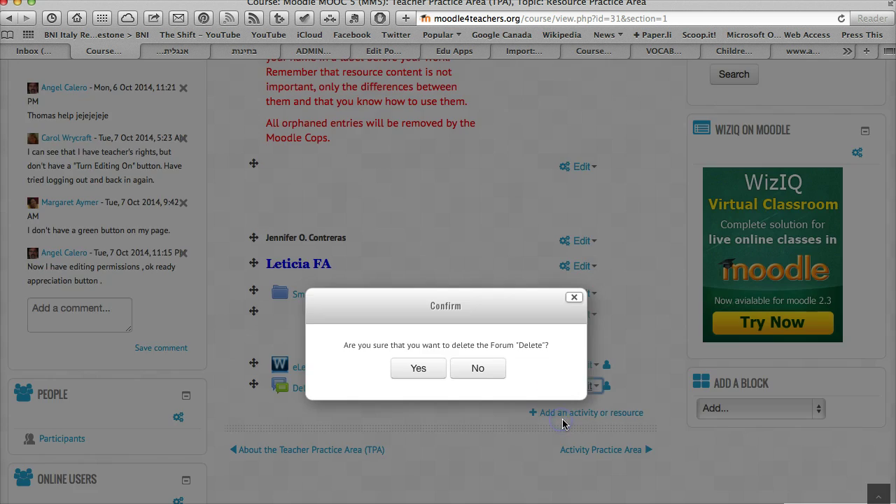
pyautogui.click(423, 367)
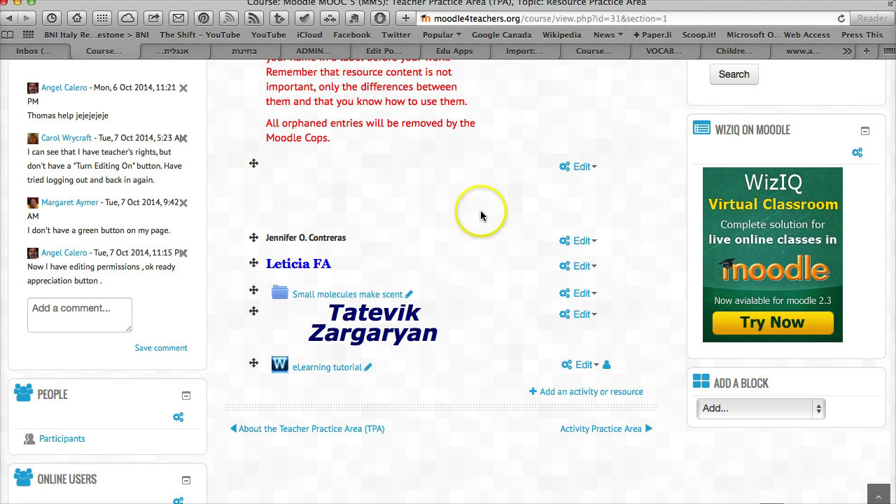
# Open the course's Activity Practice Area and look through the activities listed below the "Please insert your work below this line" label
pyautogui.scroll(2, 357, 280)
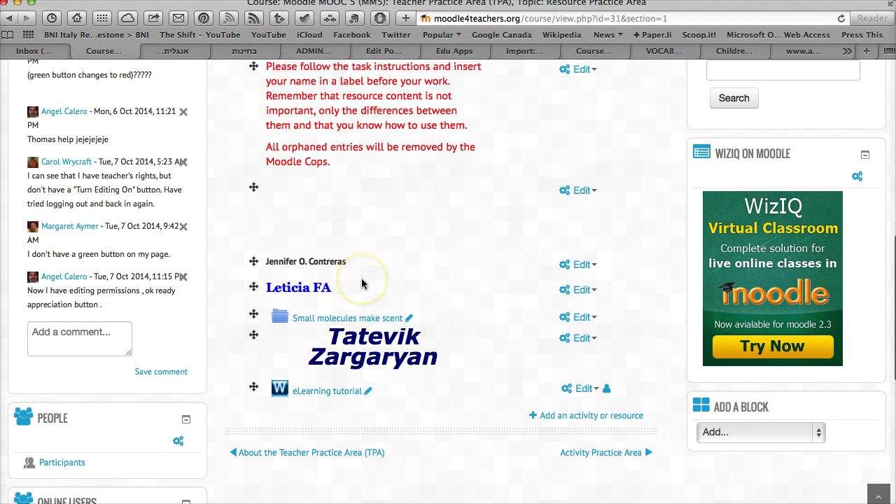
pyautogui.scroll(-3, 361, 282)
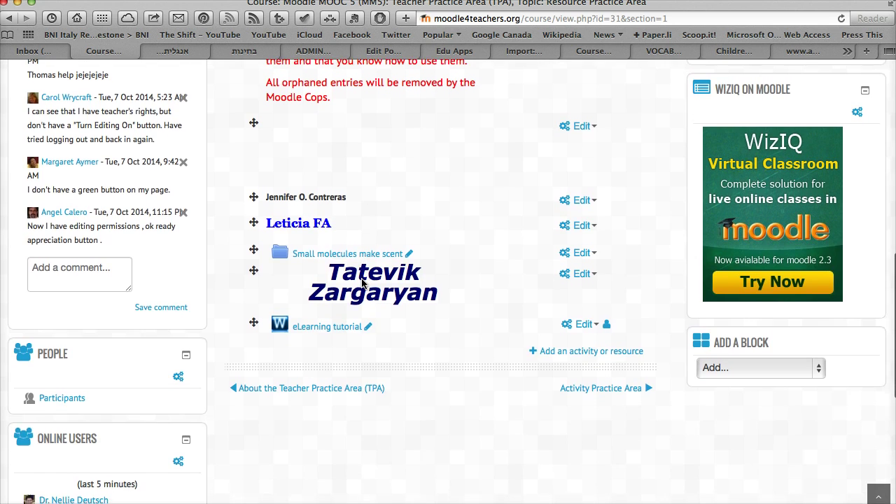
pyautogui.scroll(3, 362, 283)
pyautogui.scroll(10, 361, 283)
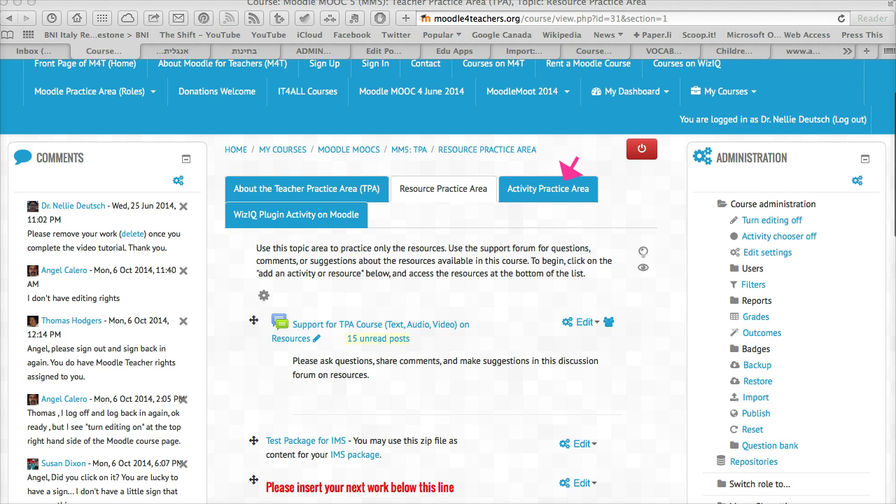
pyautogui.click(557, 191)
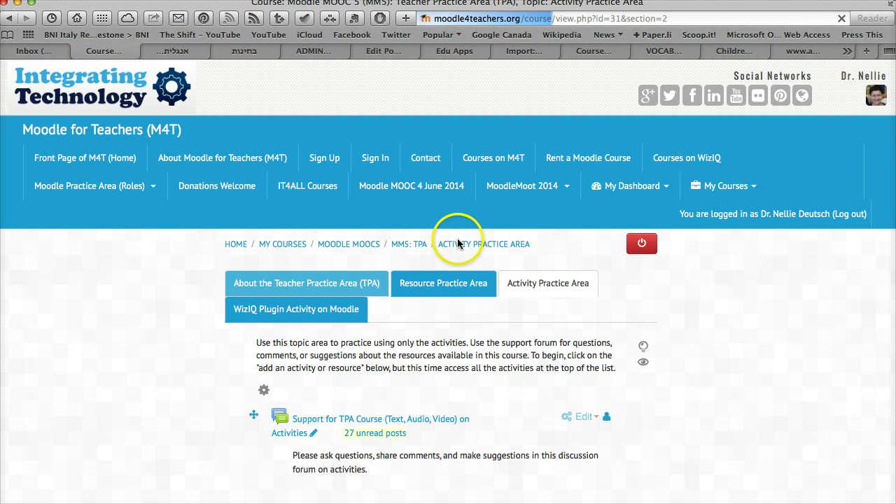
pyautogui.scroll(-2, 457, 238)
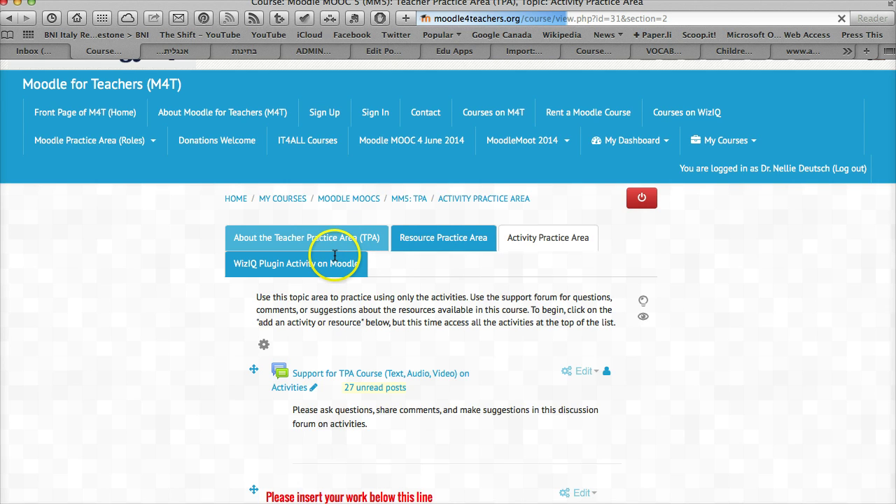
pyautogui.scroll(-10, 334, 256)
pyautogui.scroll(3, 335, 255)
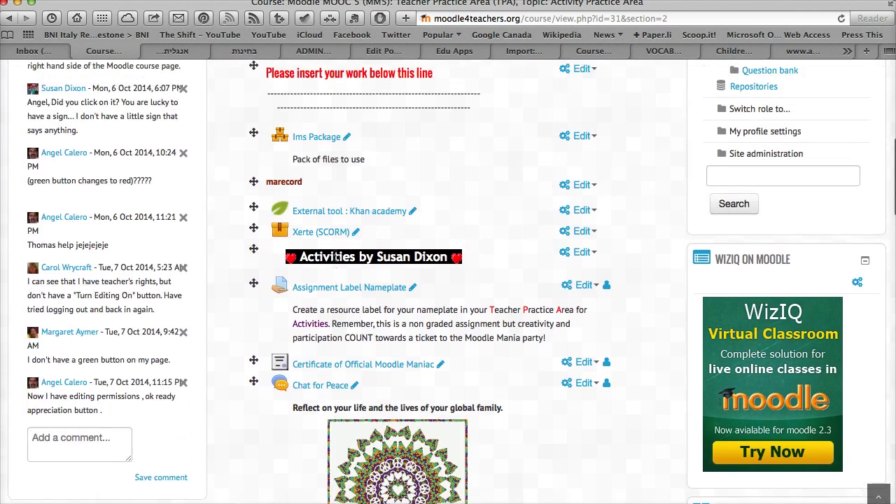
pyautogui.scroll(2, 335, 255)
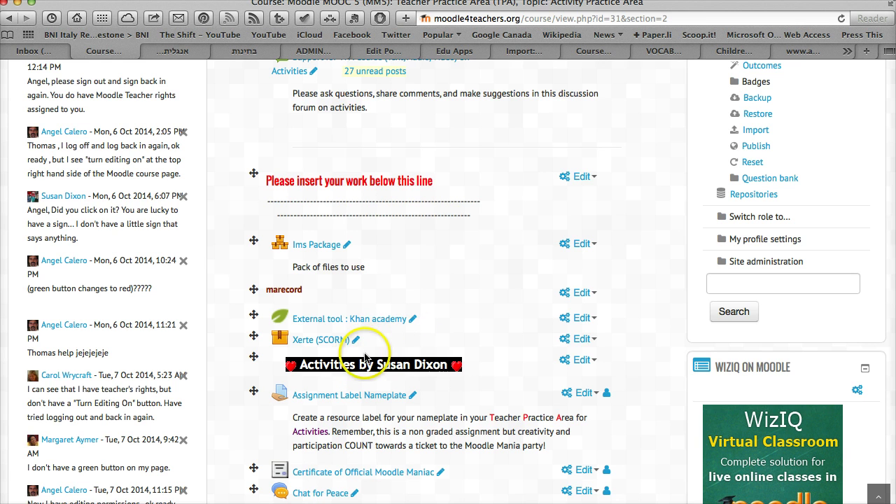
pyautogui.scroll(1, 458, 320)
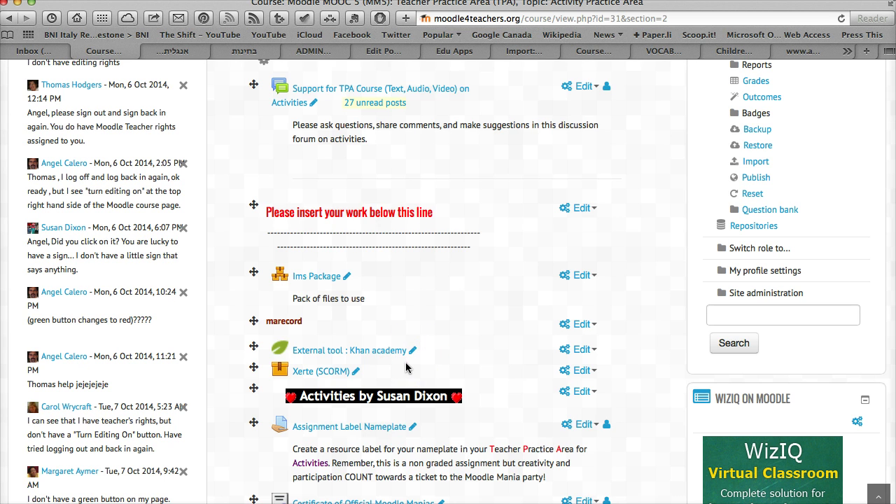
pyautogui.scroll(3, 507, 352)
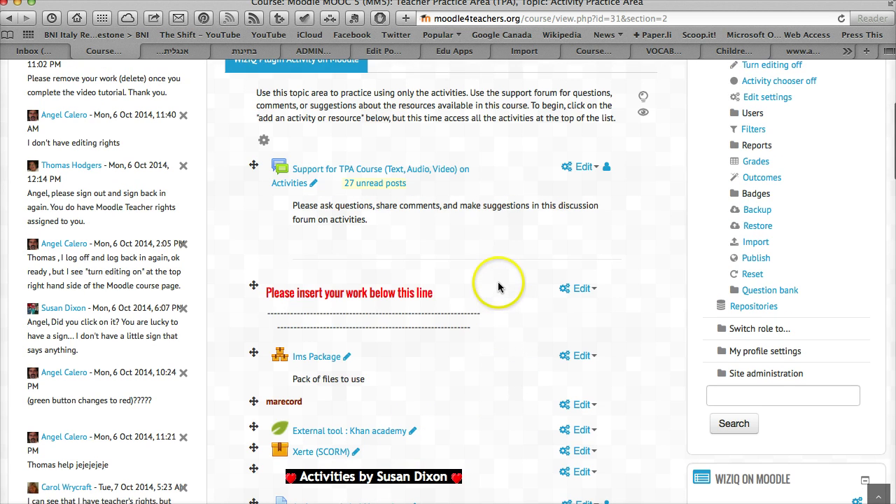